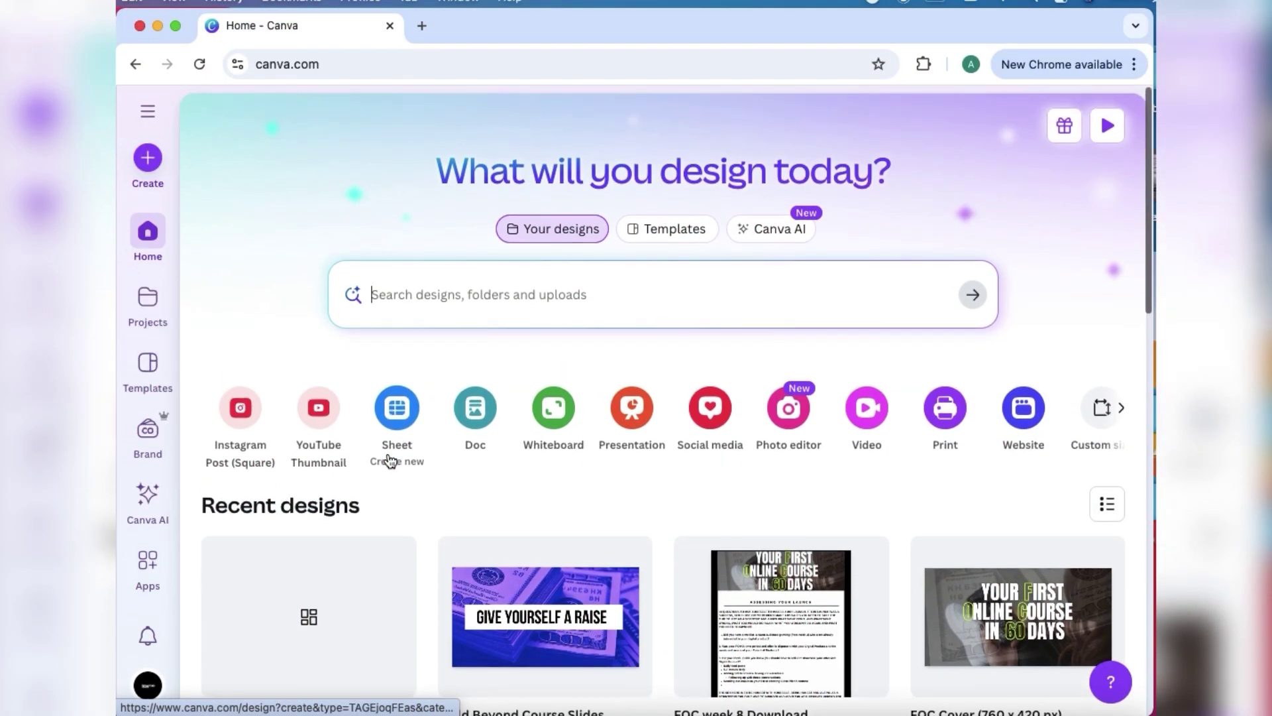
Scroll Recent designs to the Insta Masterclass - Presentation card and open it in the editor.
{"action": "scroll", "coordinate": [389, 460], "scroll_direction": "down", "scroll_amount": 10}
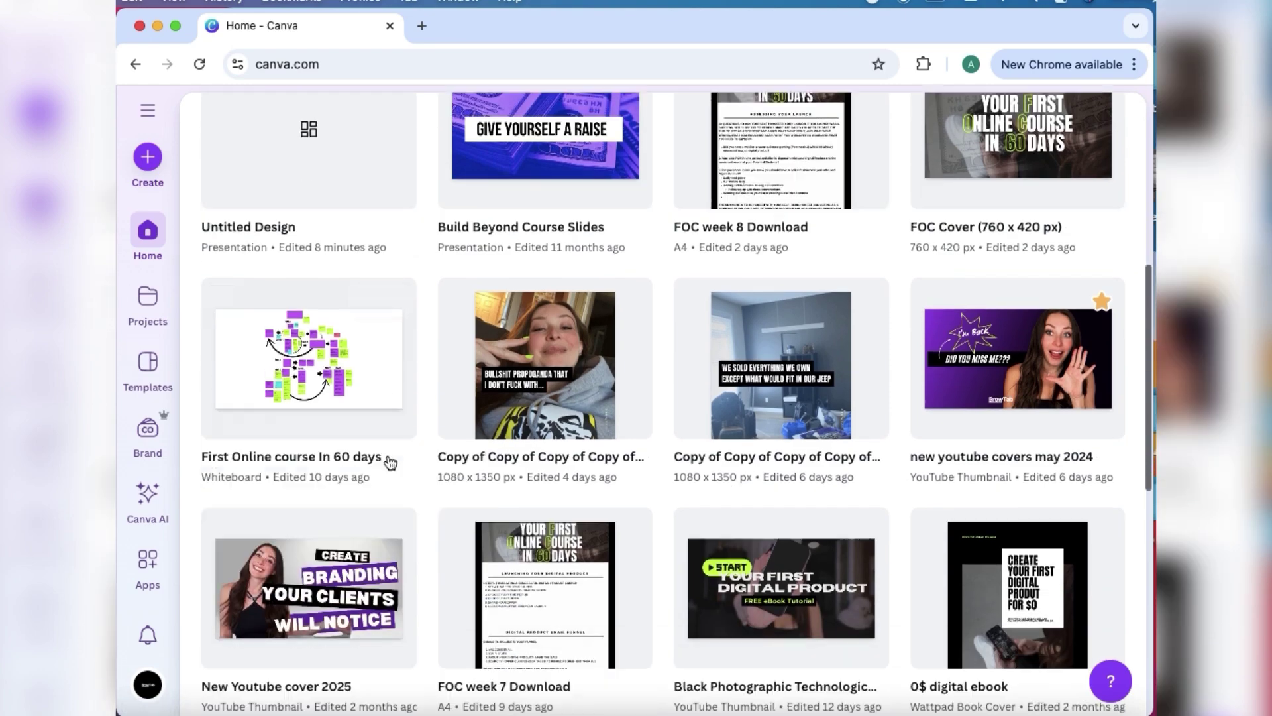
{"action": "scroll", "coordinate": [390, 461], "scroll_direction": "down", "scroll_amount": 15}
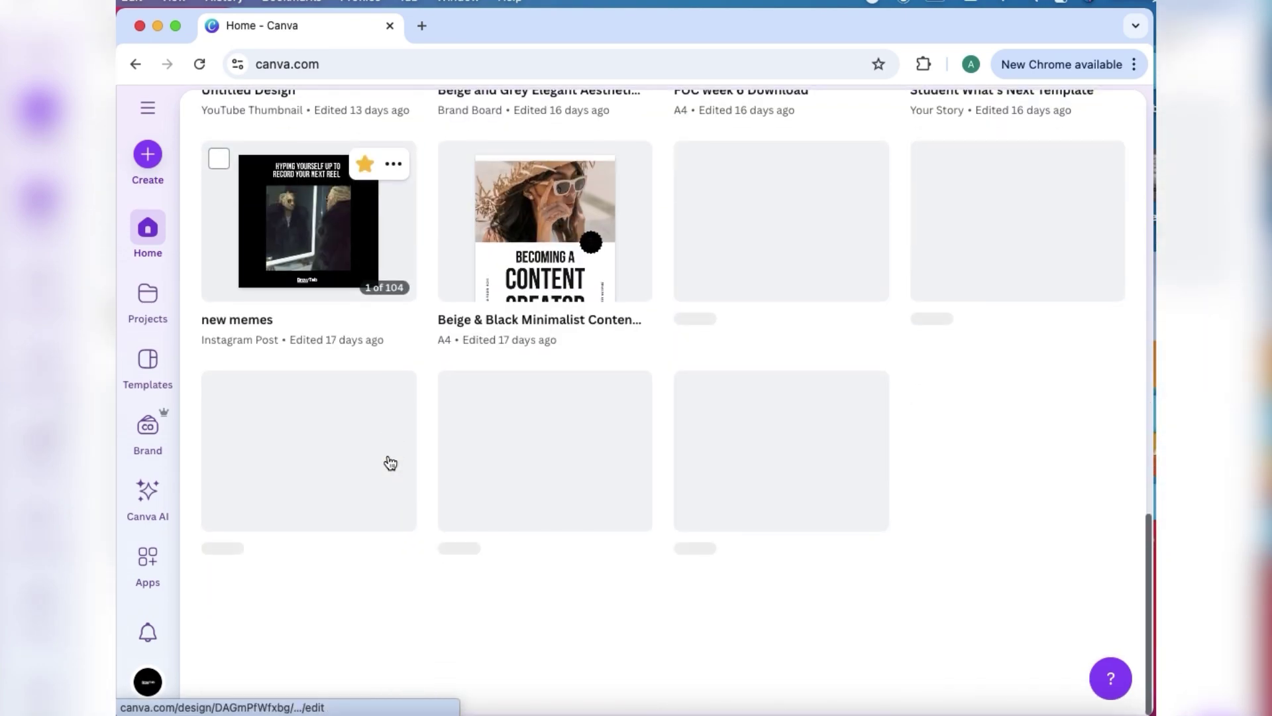
{"action": "scroll", "coordinate": [390, 462], "scroll_direction": "down", "scroll_amount": 5}
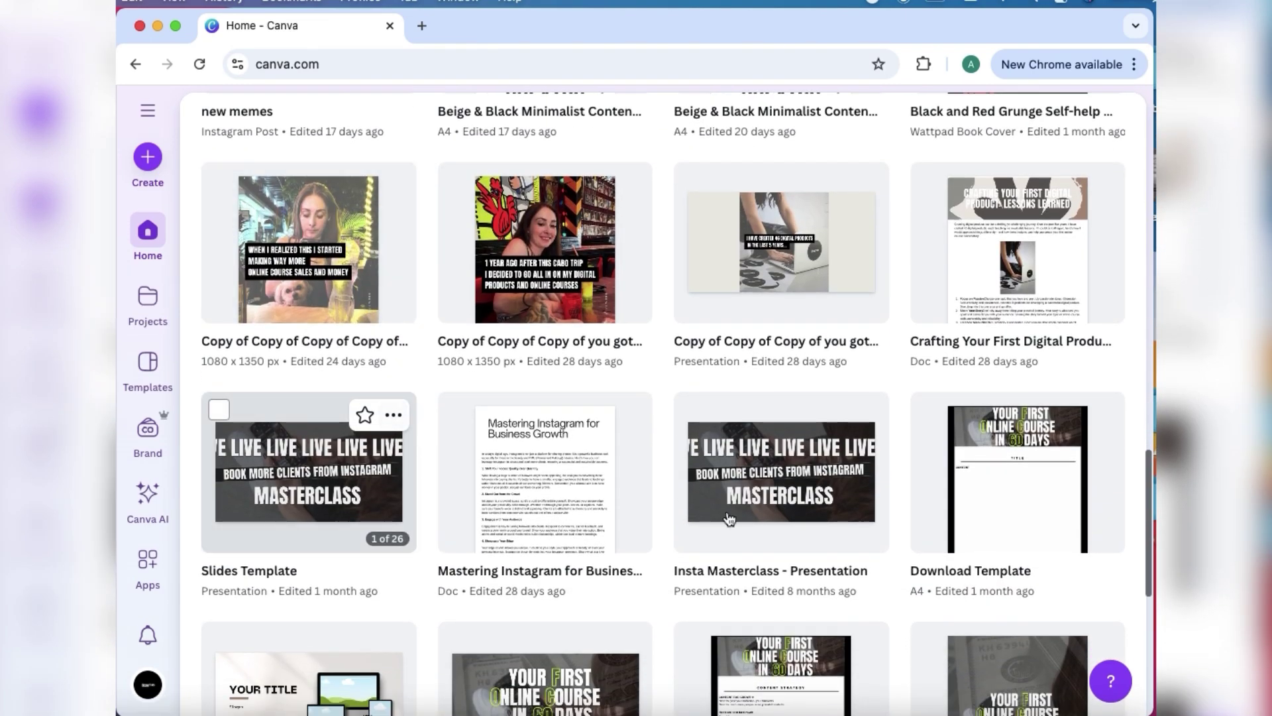
{"action": "mouse_move", "coordinate": [774, 496]}
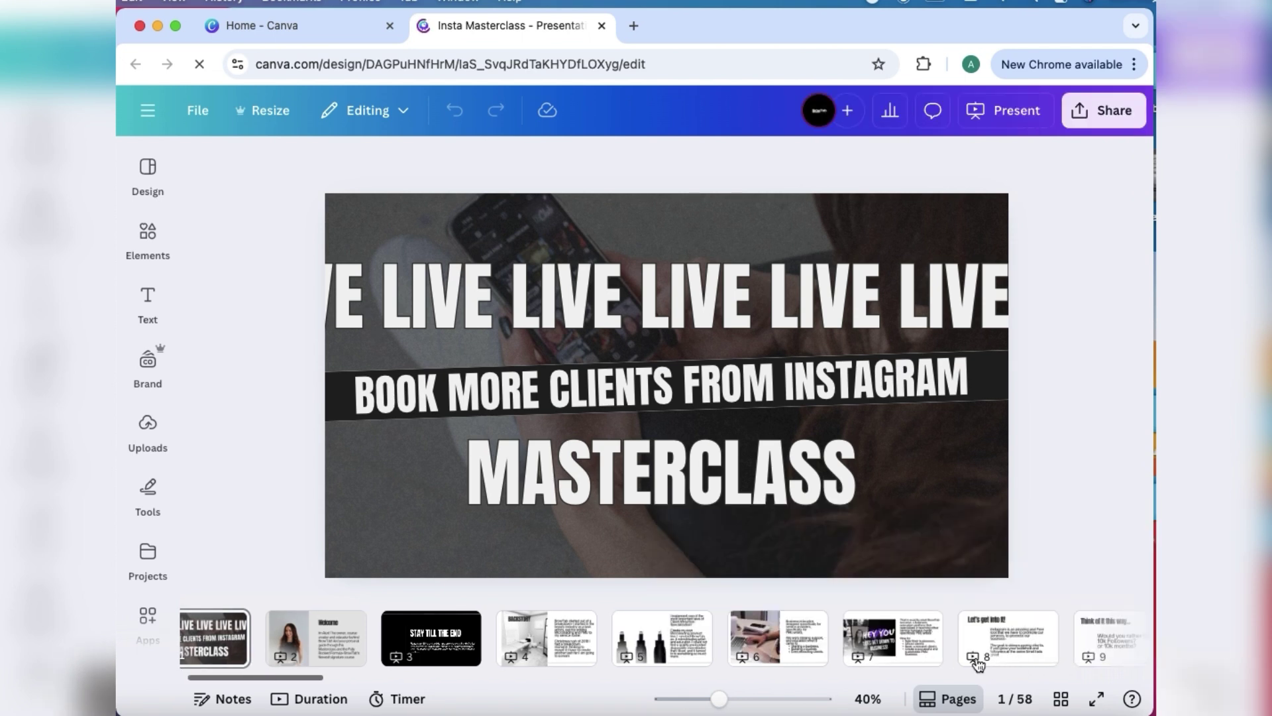
{"action": "scroll", "coordinate": [949, 646], "scroll_direction": "right", "scroll_amount": 5}
{"action": "scroll", "coordinate": [950, 638], "scroll_direction": "right", "scroll_amount": 10}
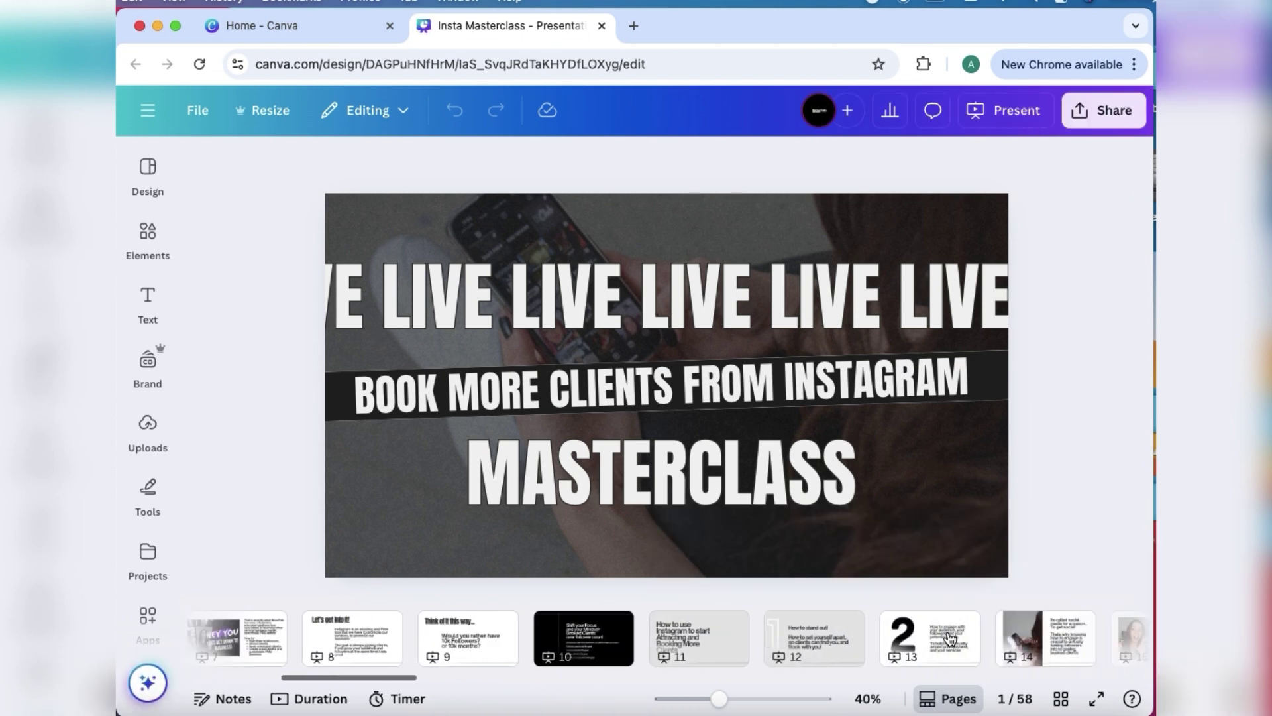
{"action": "scroll", "coordinate": [949, 638], "scroll_direction": "right", "scroll_amount": 10}
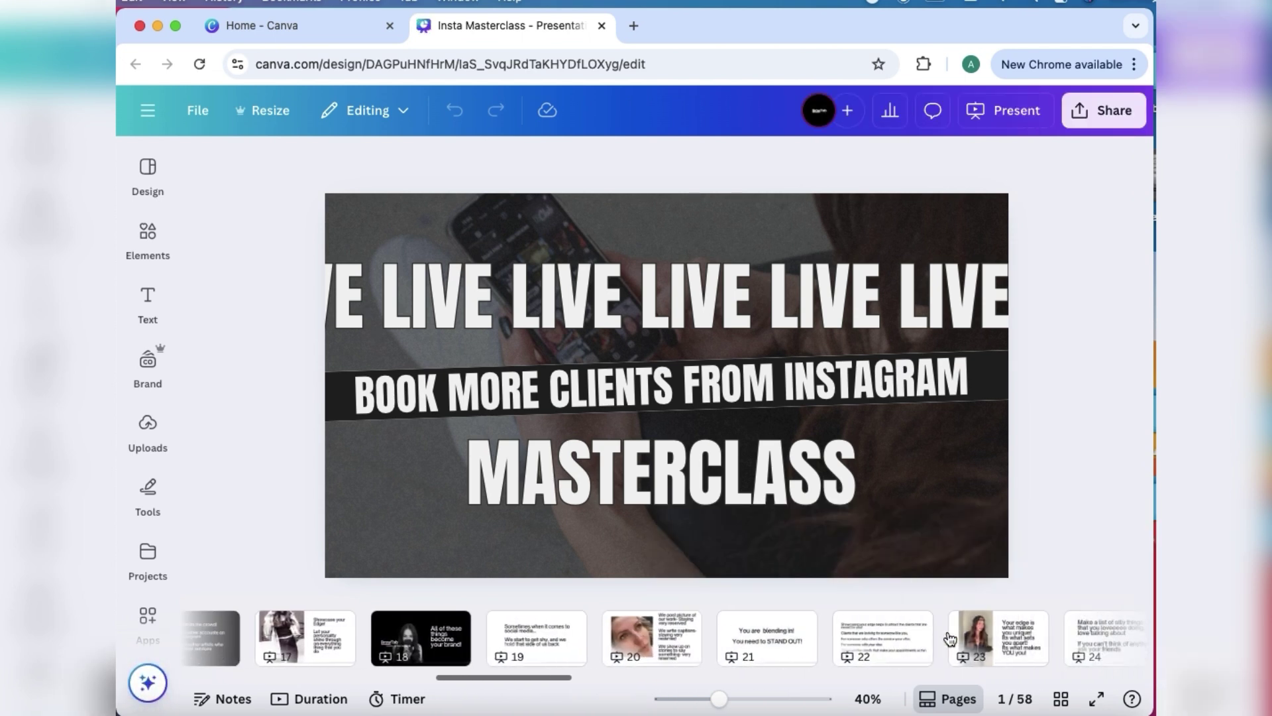
{"action": "scroll", "coordinate": [950, 638], "scroll_direction": "right", "scroll_amount": 5}
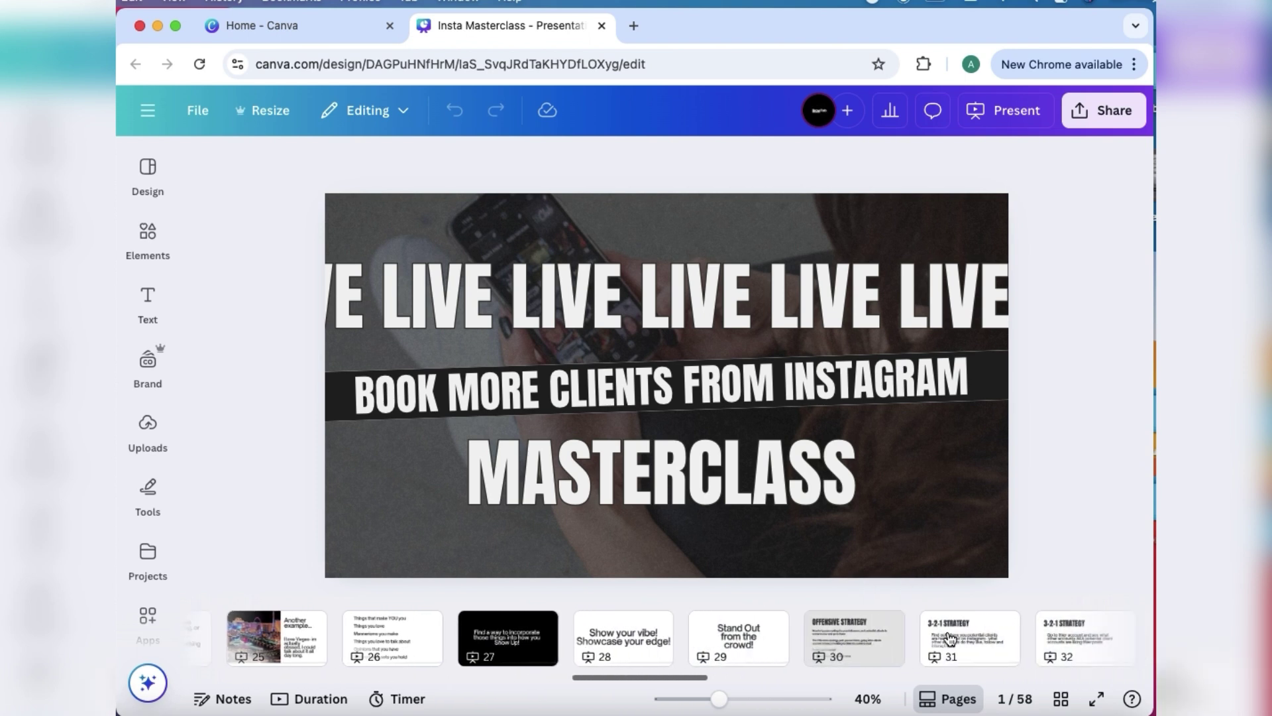
{"action": "scroll", "coordinate": [951, 638], "scroll_direction": "left", "scroll_amount": 20}
{"action": "scroll", "coordinate": [950, 638], "scroll_direction": "left", "scroll_amount": 3}
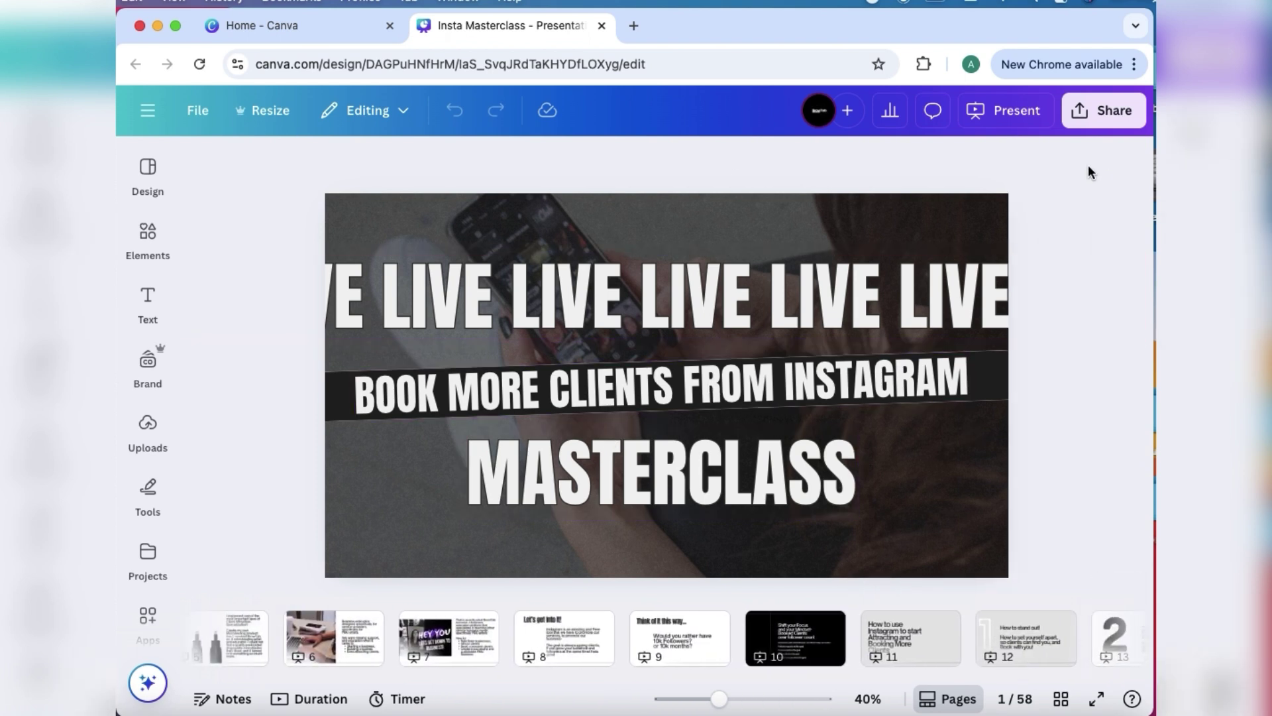
Open the Present options for the Insta Masterclass deck to start presenter view.
{"action": "left_click", "coordinate": [1021, 108]}
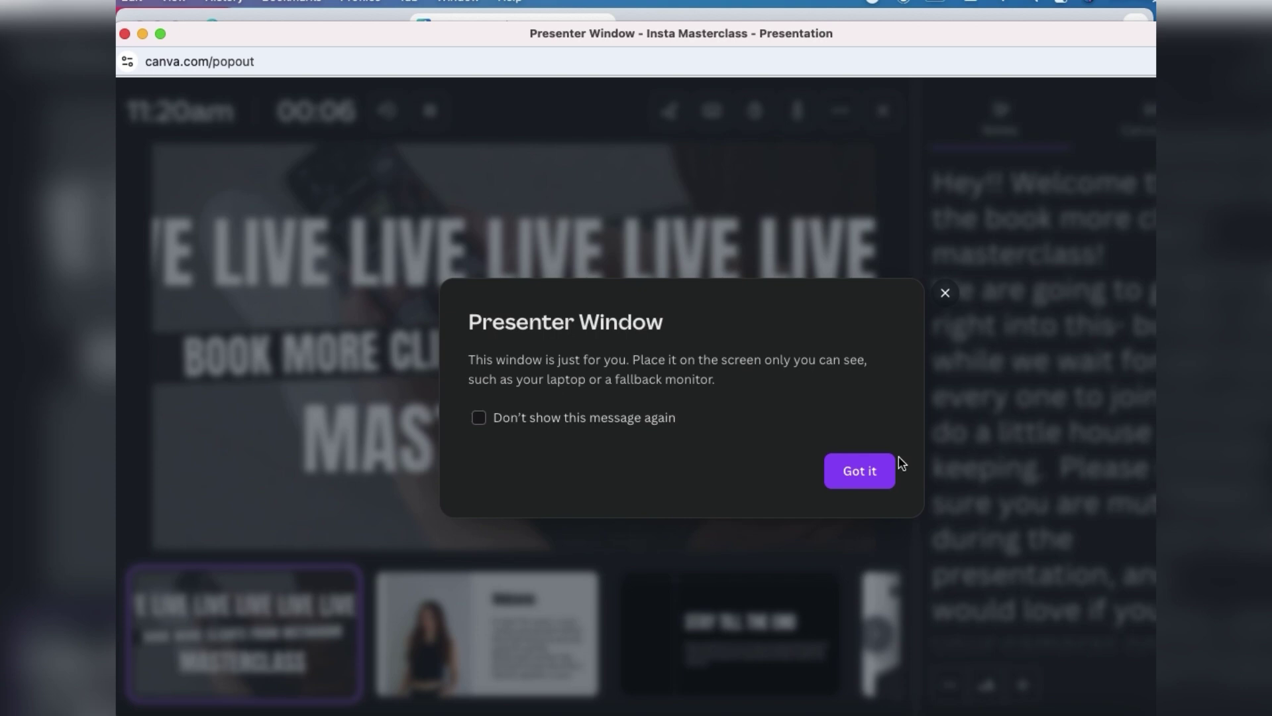
Dismiss the presenter notice, advance to slide 3, and check the audience window.
{"action": "left_click", "coordinate": [873, 474]}
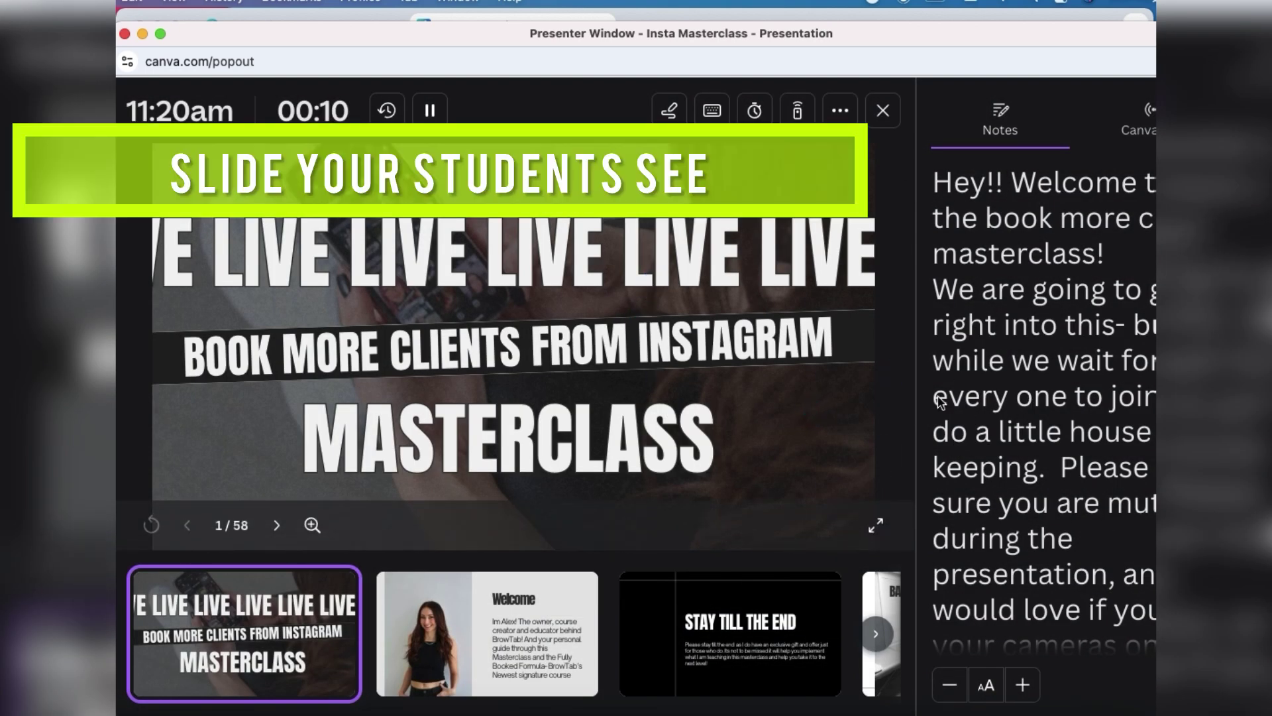
{"action": "left_click", "coordinate": [718, 491]}
{"action": "left_click", "coordinate": [809, 525]}
{"action": "left_click", "coordinate": [788, 253]}
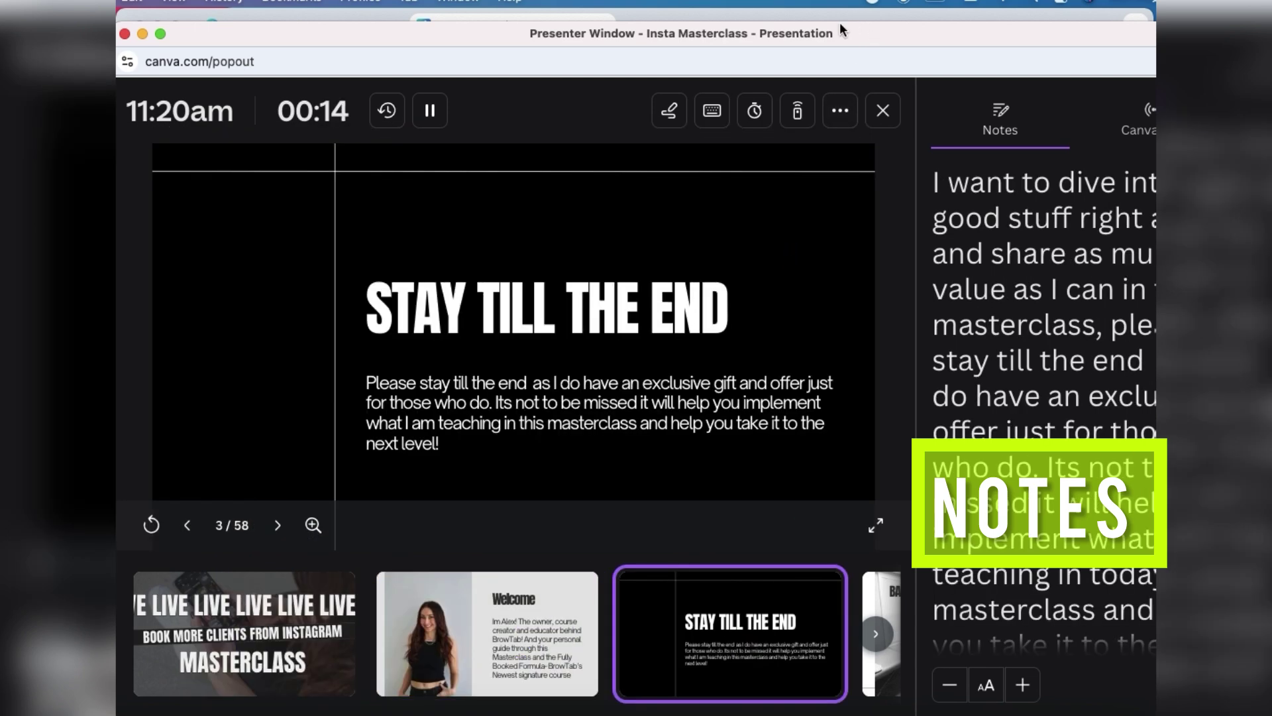
{"action": "left_click", "coordinate": [629, 11]}
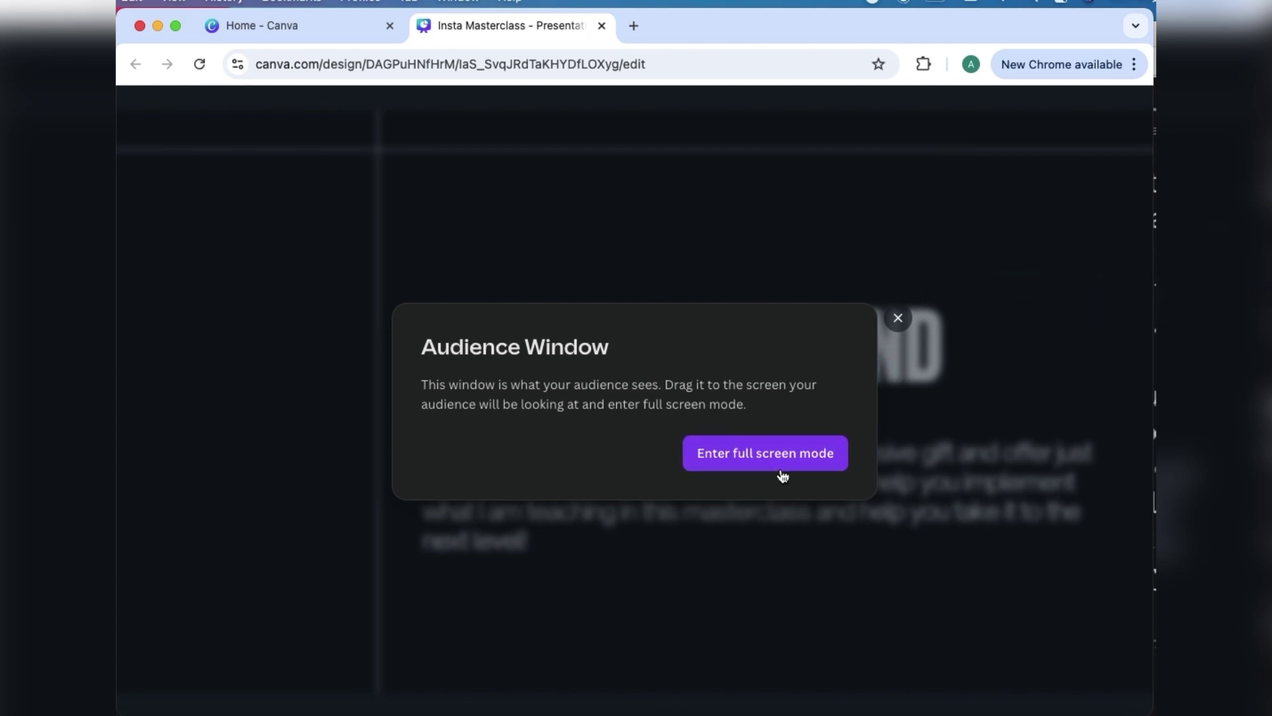
{"action": "left_click", "coordinate": [1108, 369]}
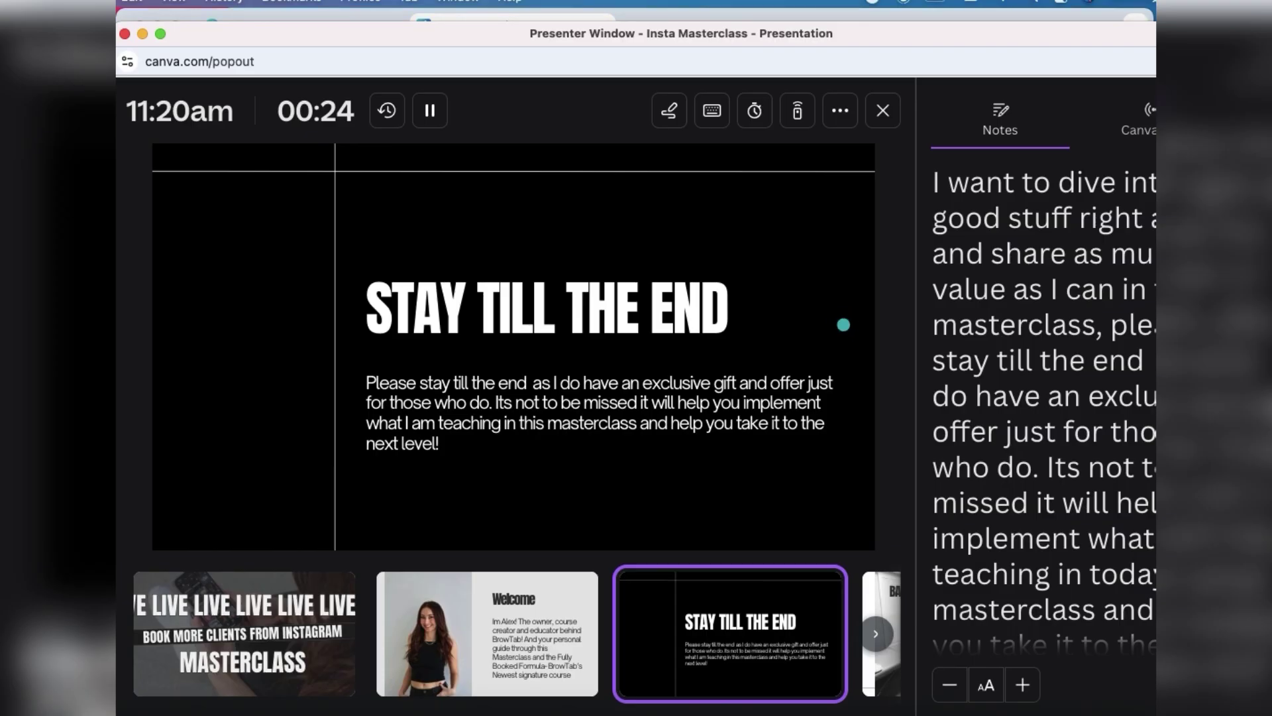
Jump through the thumbnails to slide 5, then slide 6 of 58.
{"action": "left_click", "coordinate": [878, 639]}
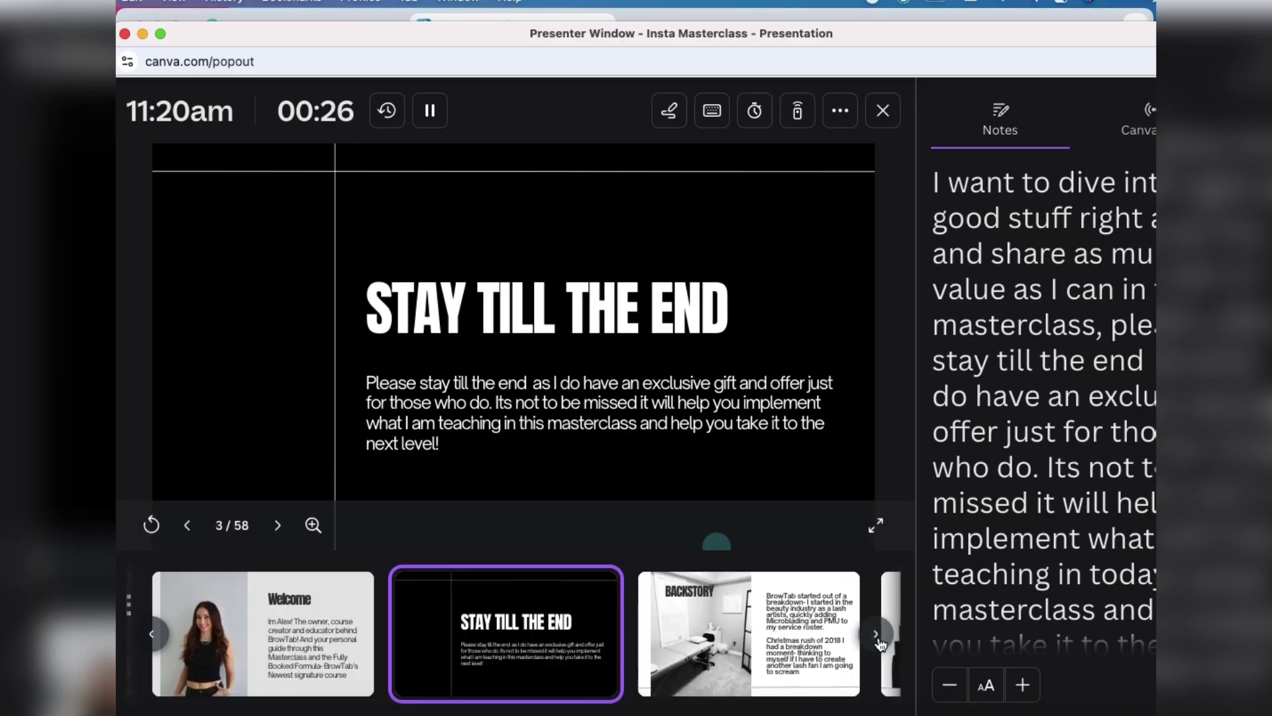
{"action": "left_click", "coordinate": [461, 630]}
{"action": "left_click", "coordinate": [717, 638]}
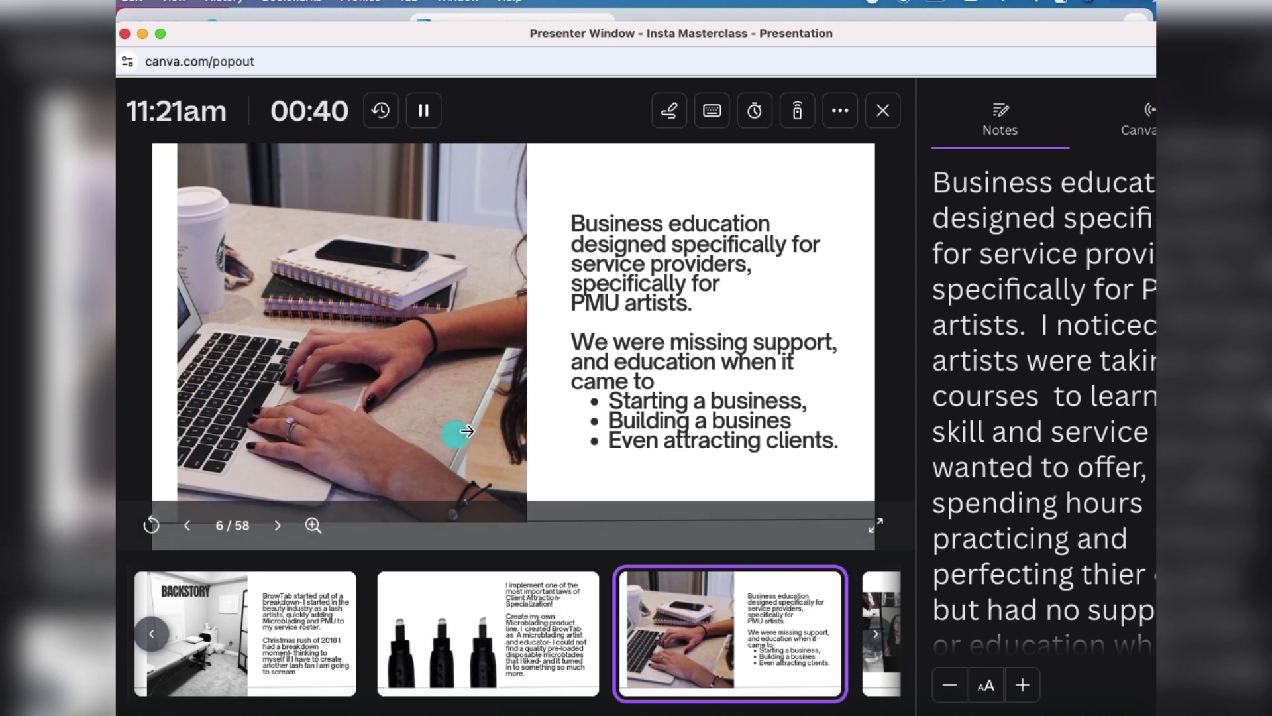
End presenter view and choose Present and record to view the existing webcam recording.
{"action": "left_click", "coordinate": [125, 34]}
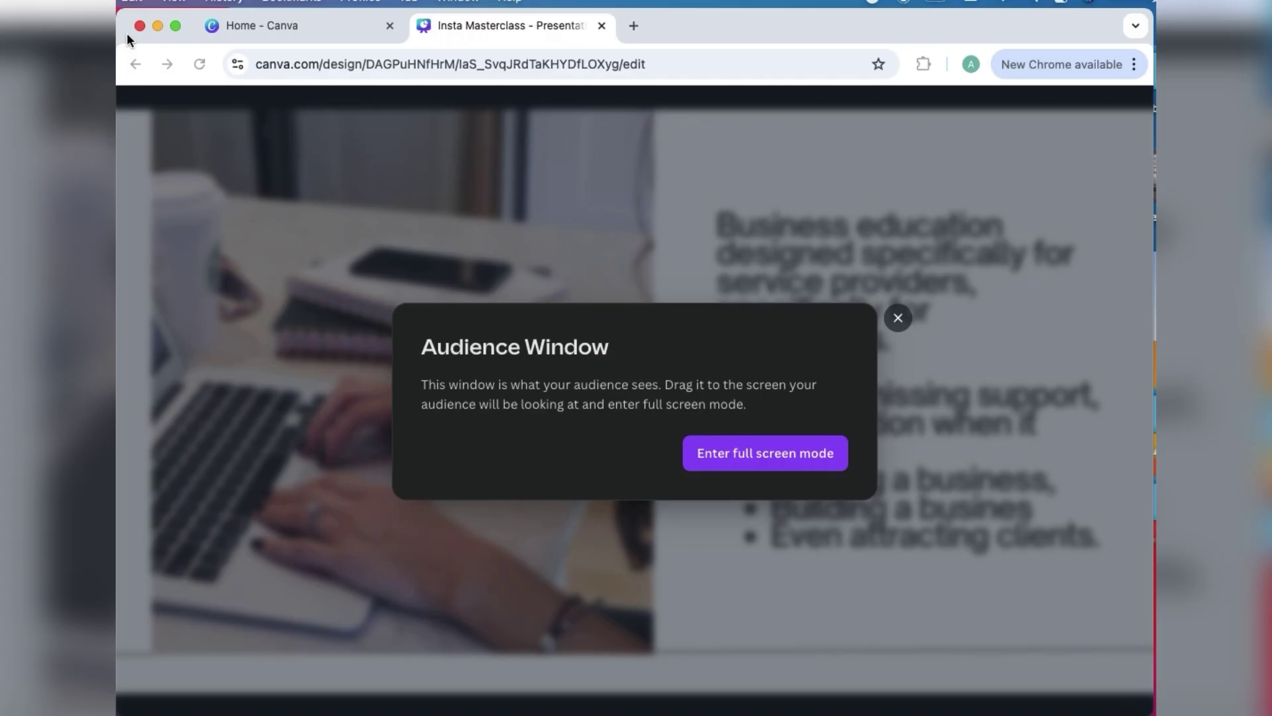
{"action": "left_click", "coordinate": [1099, 185]}
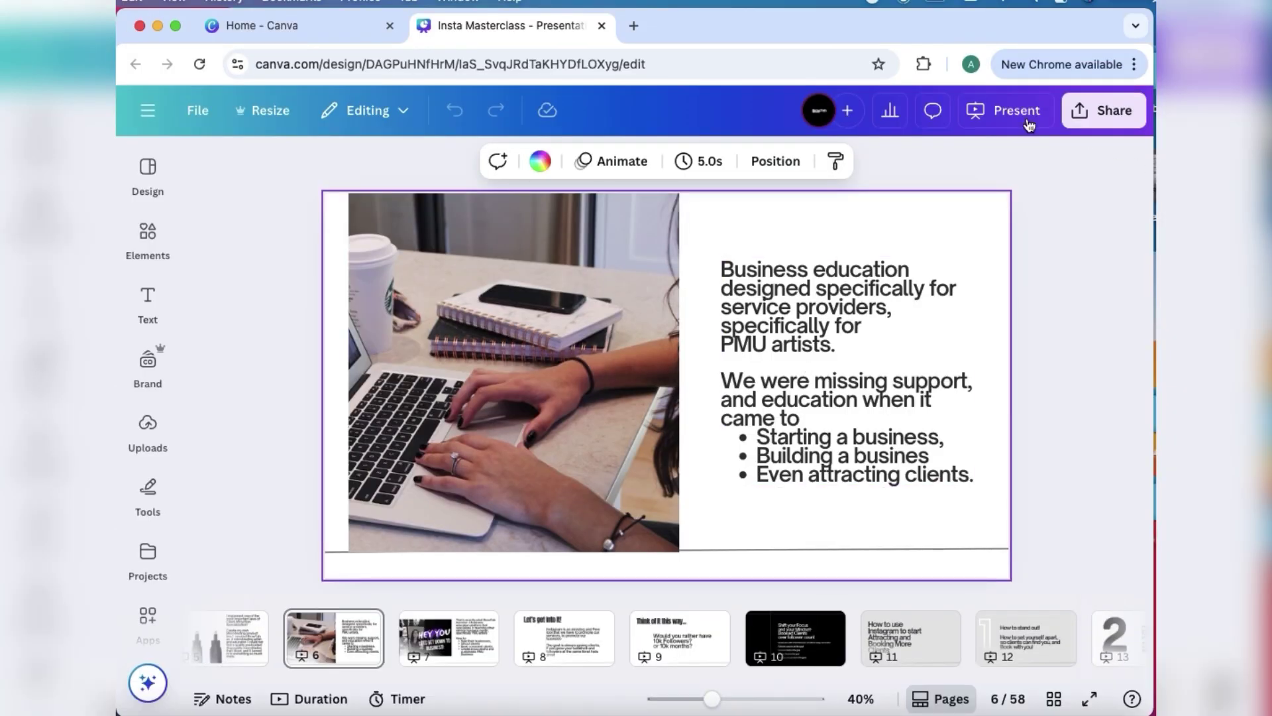
{"action": "left_click", "coordinate": [1008, 118]}
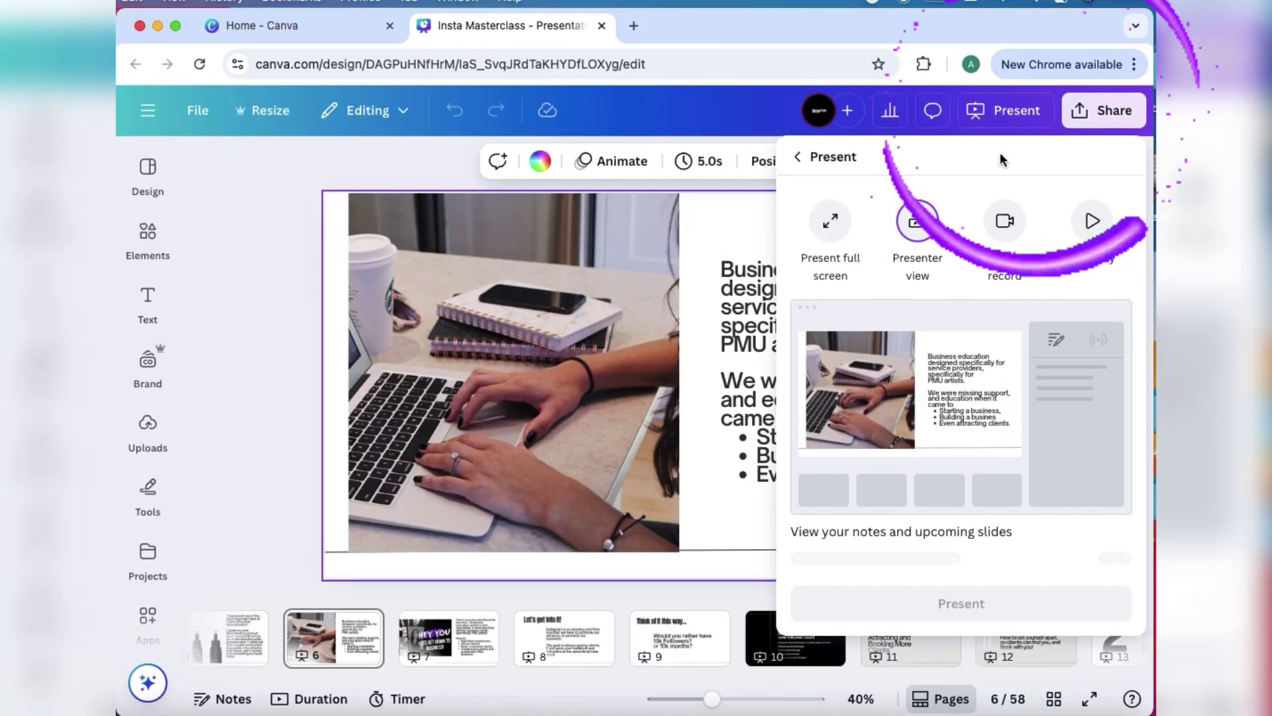
{"action": "left_click", "coordinate": [1007, 227]}
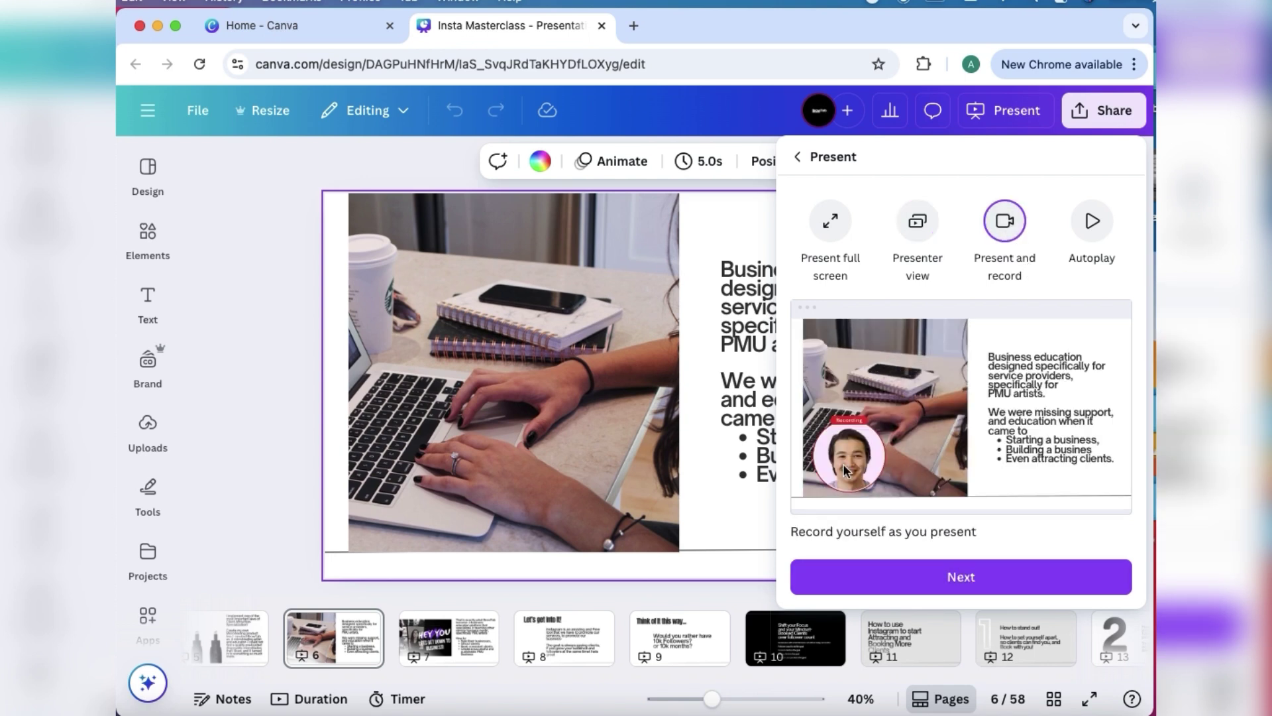
{"action": "left_click", "coordinate": [880, 583]}
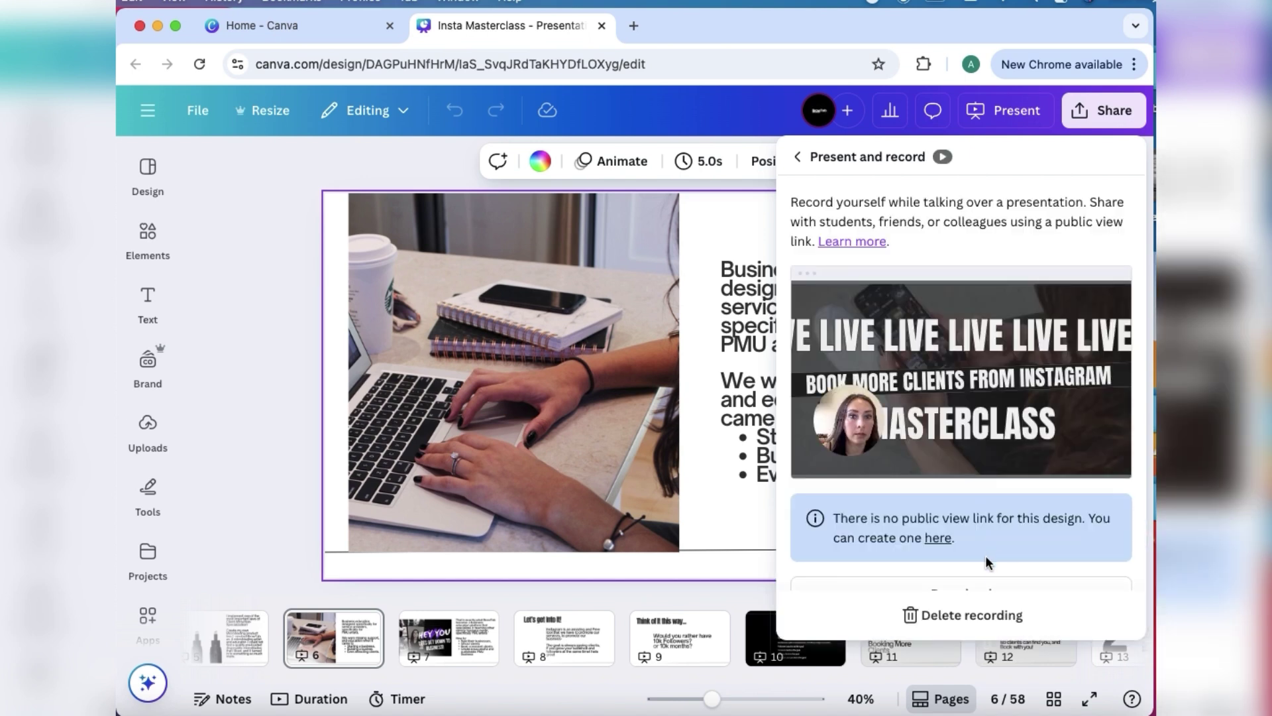
{"action": "scroll", "coordinate": [988, 534], "scroll_direction": "down", "scroll_amount": 2}
{"action": "scroll", "coordinate": [988, 533], "scroll_direction": "up", "scroll_amount": 2}
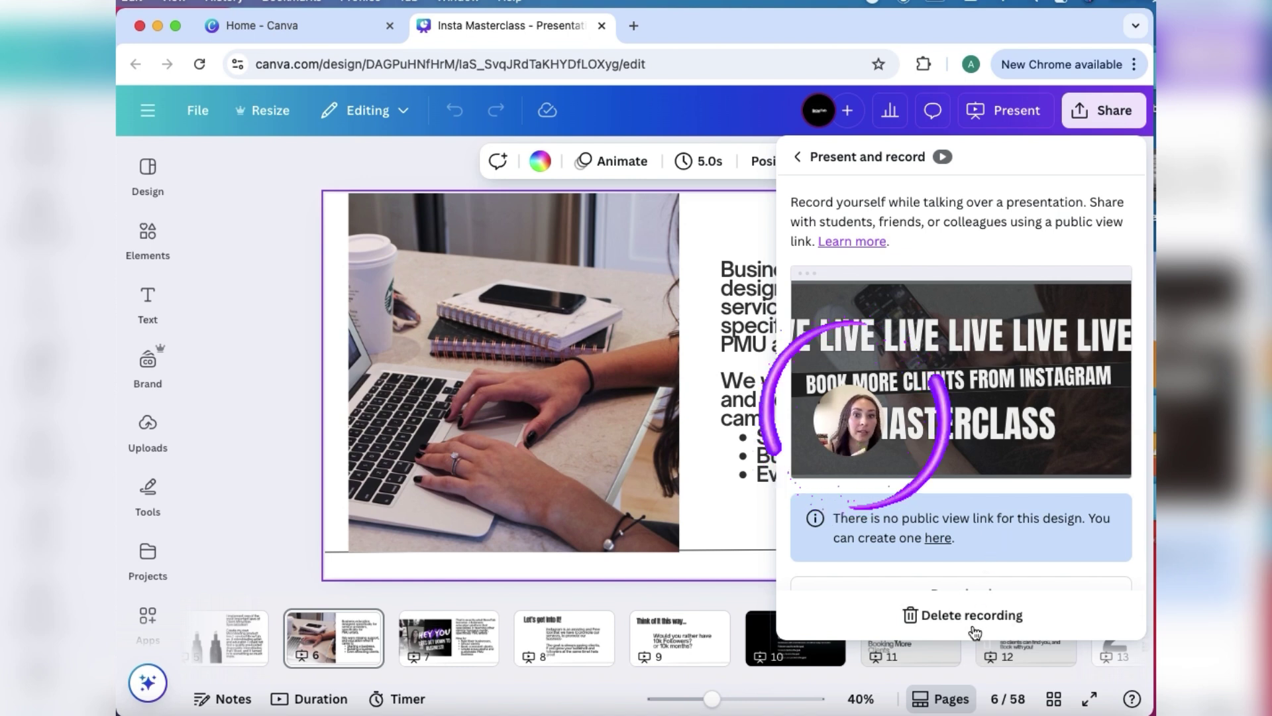
Create a public view link, enter the recording studio, and reselect FaceTime HD Camera.
{"action": "left_click", "coordinate": [941, 542]}
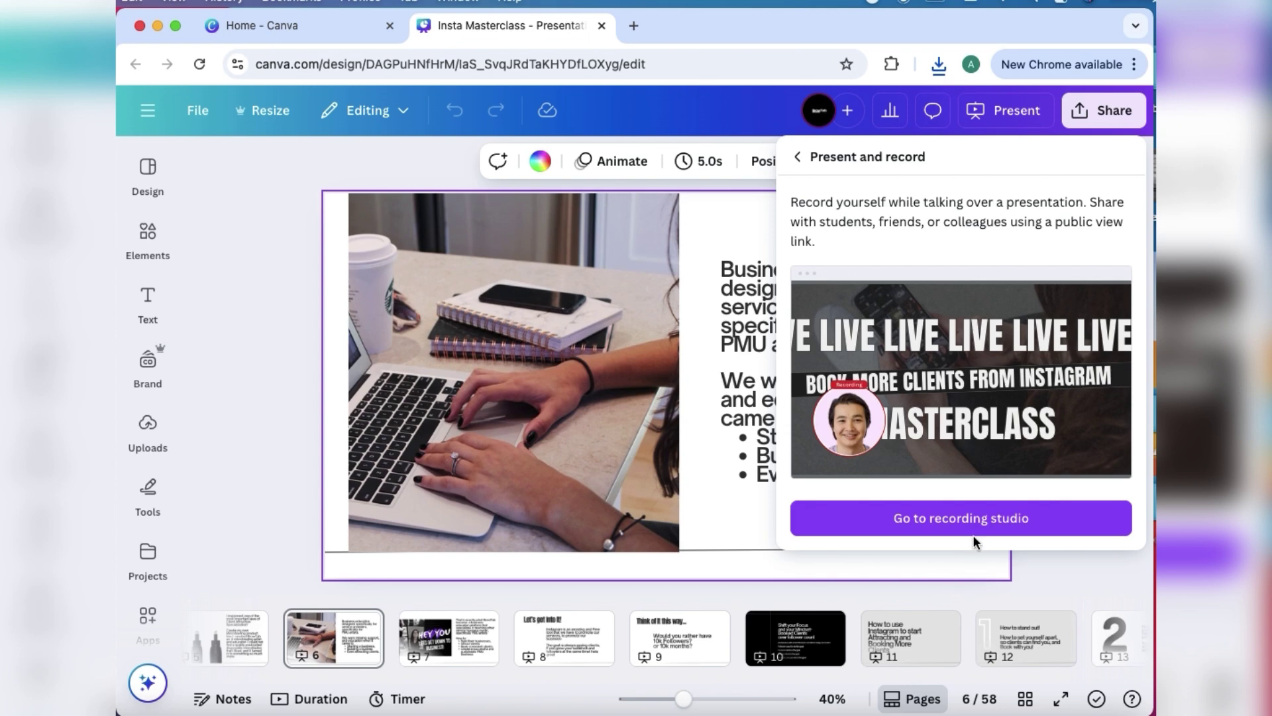
{"action": "left_click", "coordinate": [990, 521]}
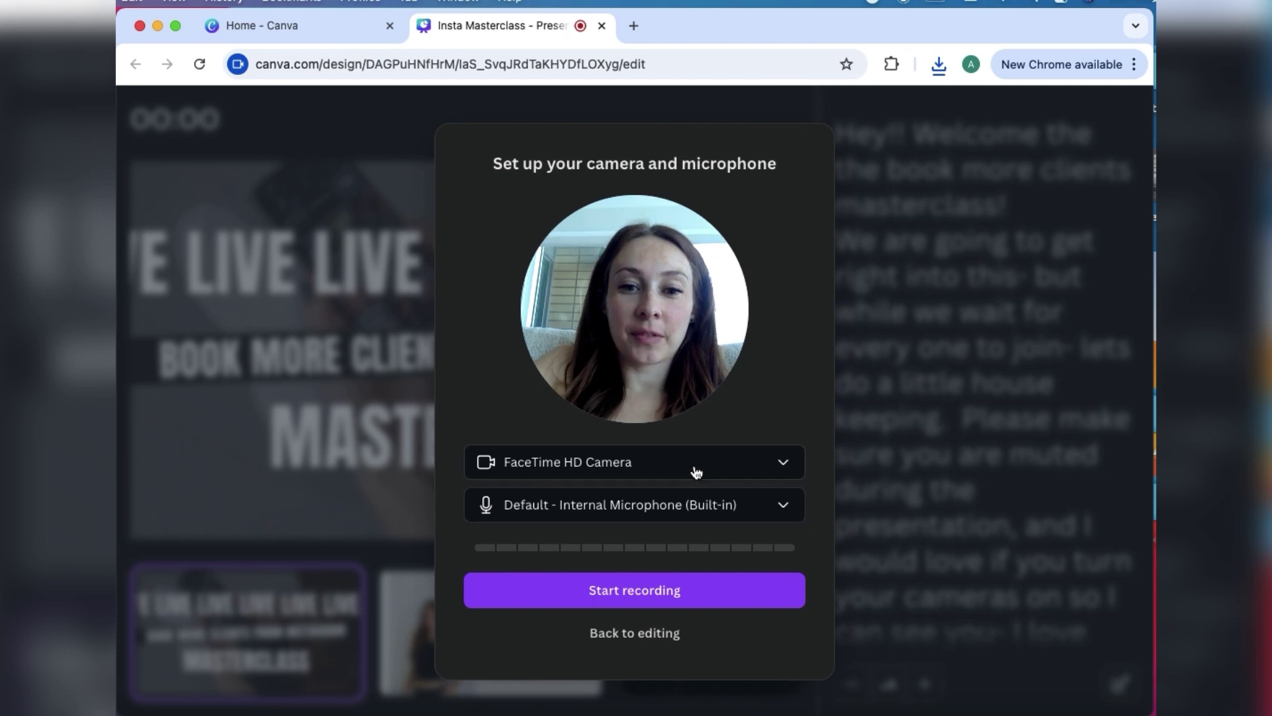
{"action": "left_click", "coordinate": [629, 474]}
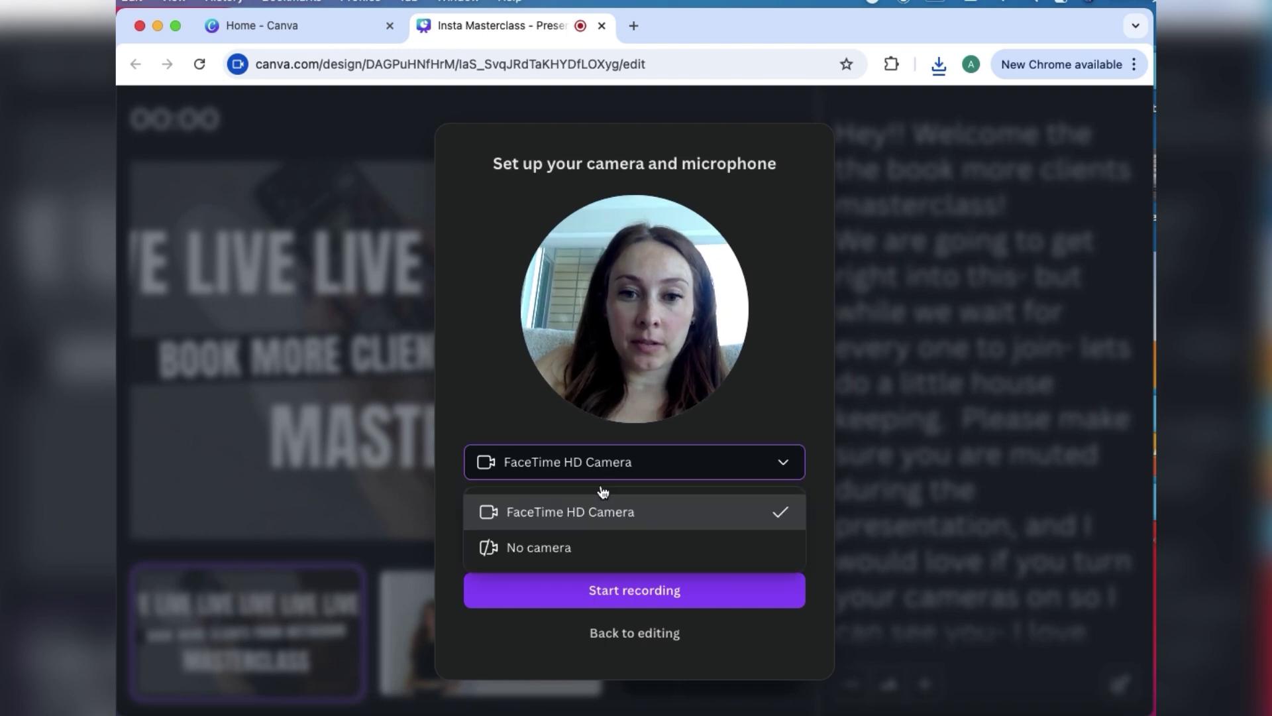
{"action": "left_click", "coordinate": [576, 547]}
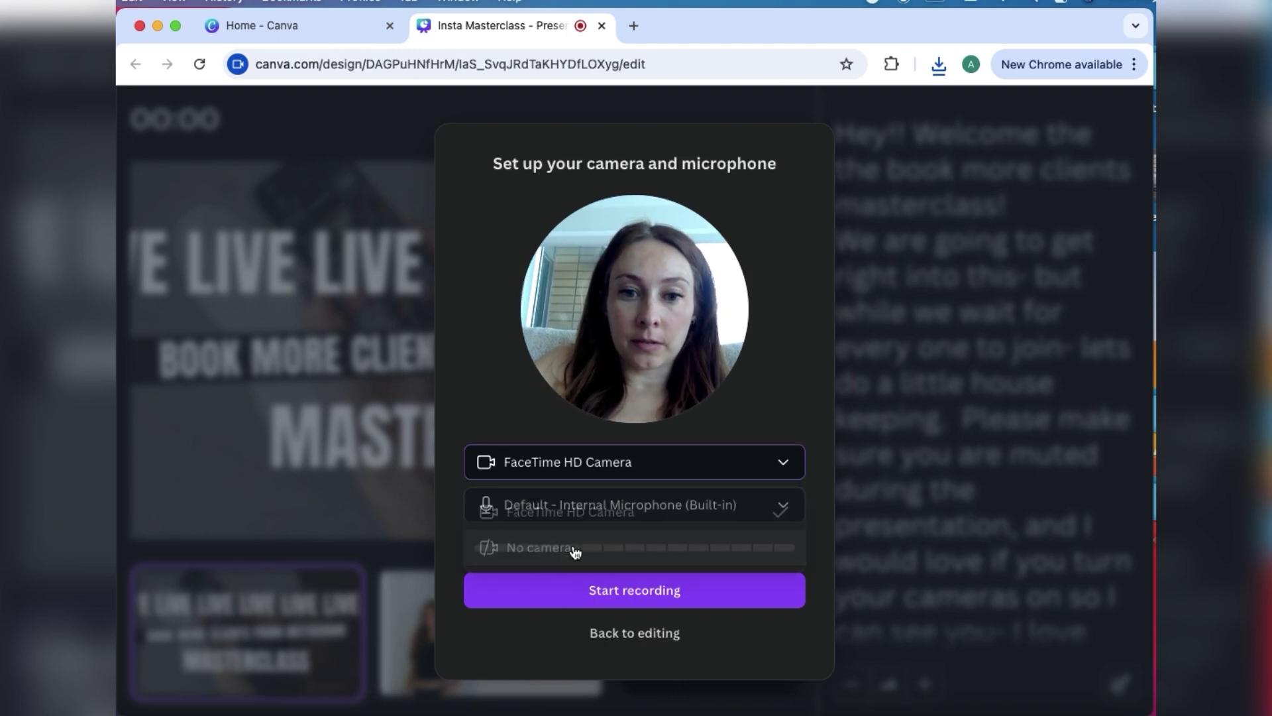
{"action": "left_click", "coordinate": [767, 467]}
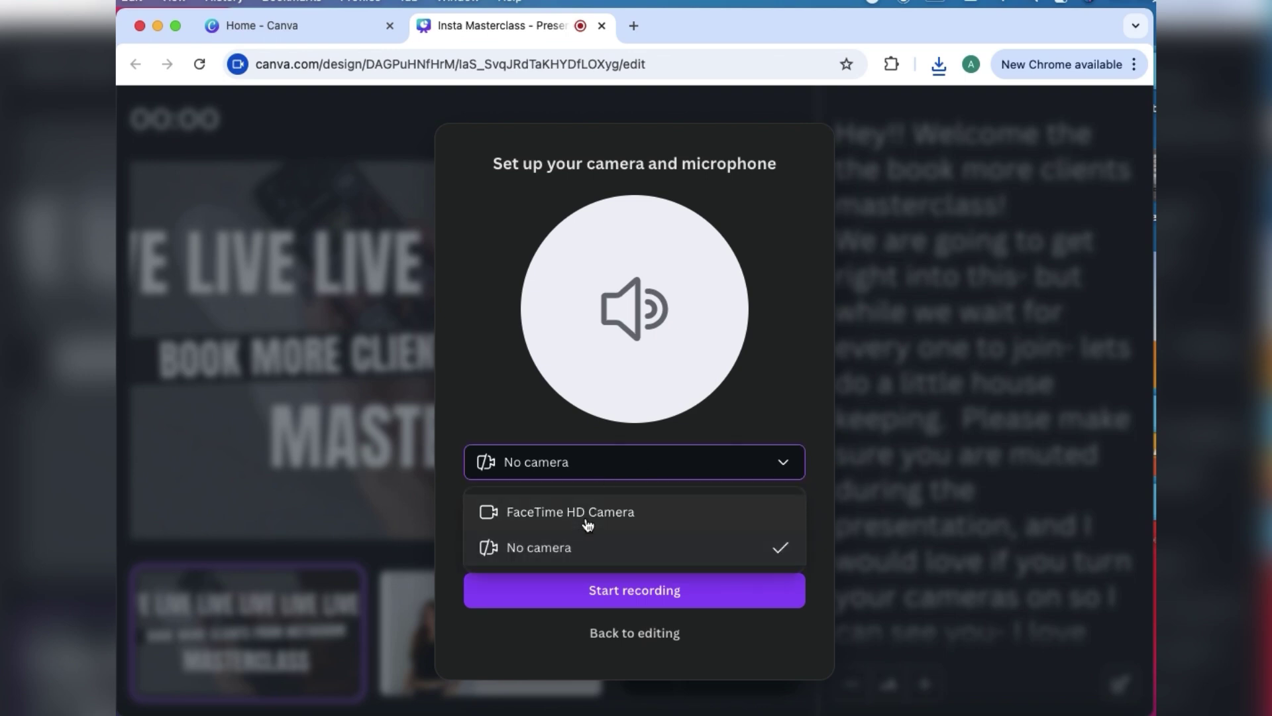
{"action": "left_click", "coordinate": [669, 588]}
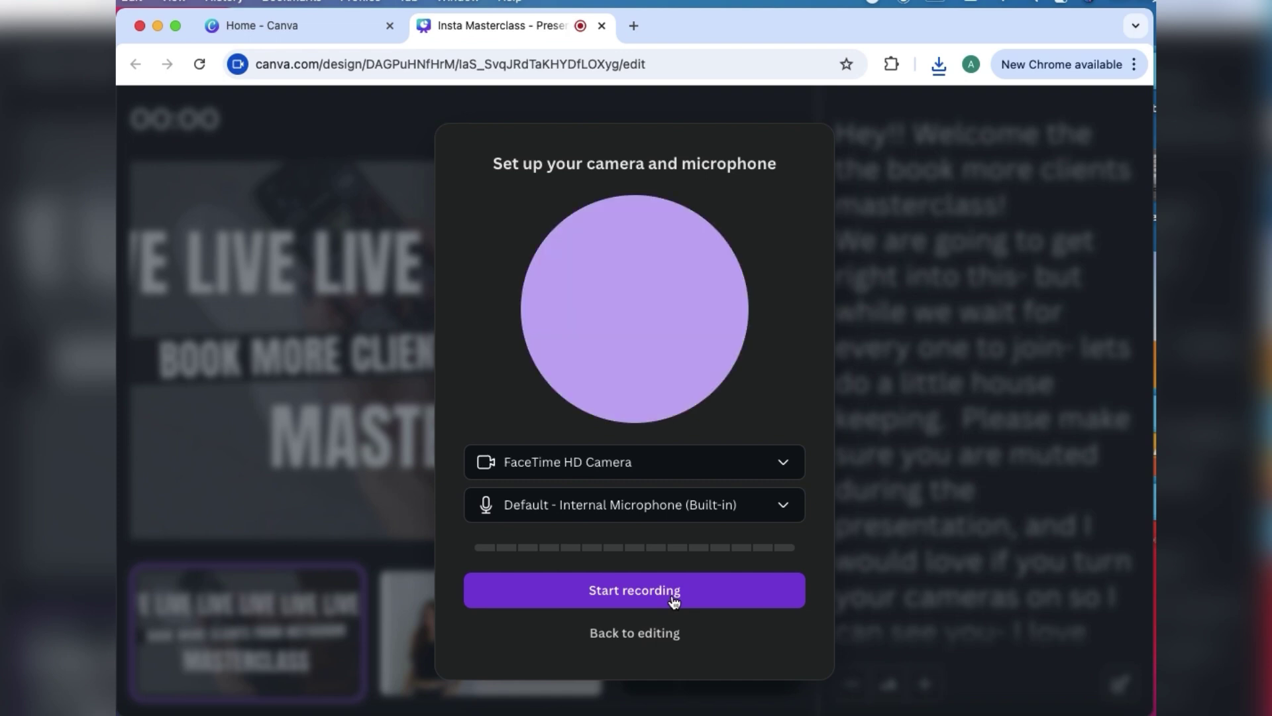
Record the title slide through the Welcome slide, then end the 15-second recording.
{"action": "left_click", "coordinate": [673, 600]}
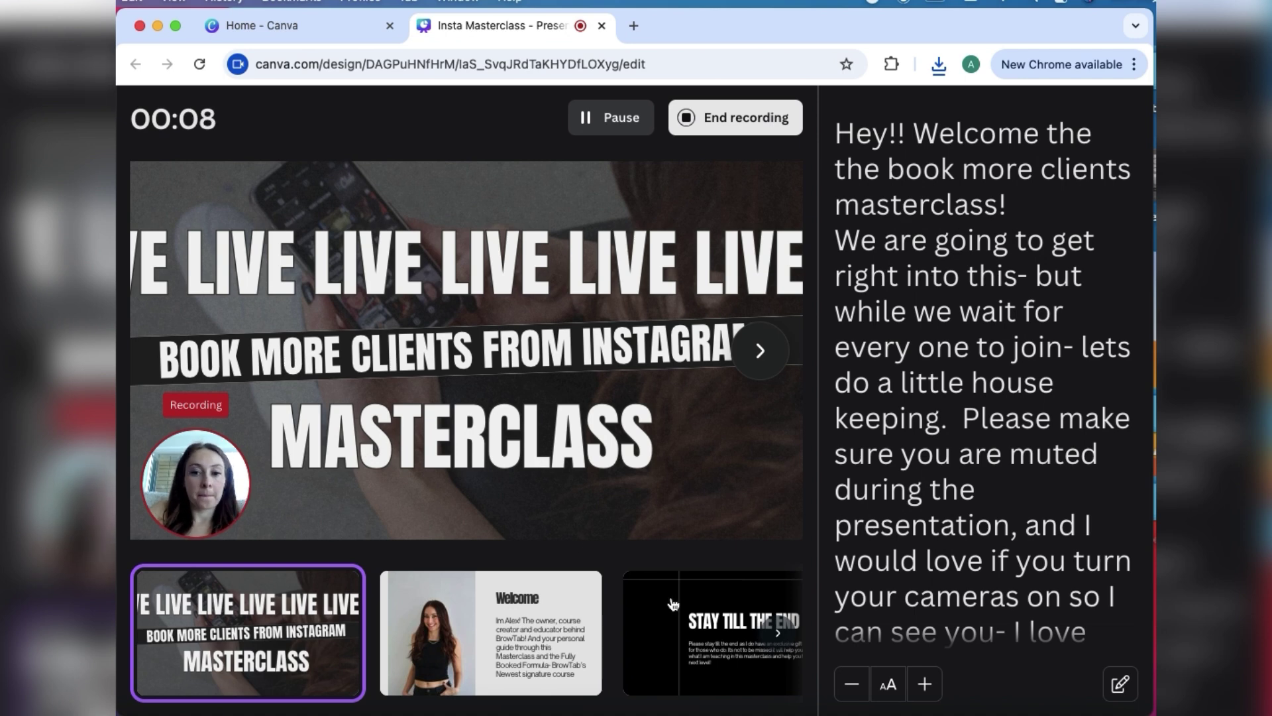
{"action": "left_click", "coordinate": [555, 646]}
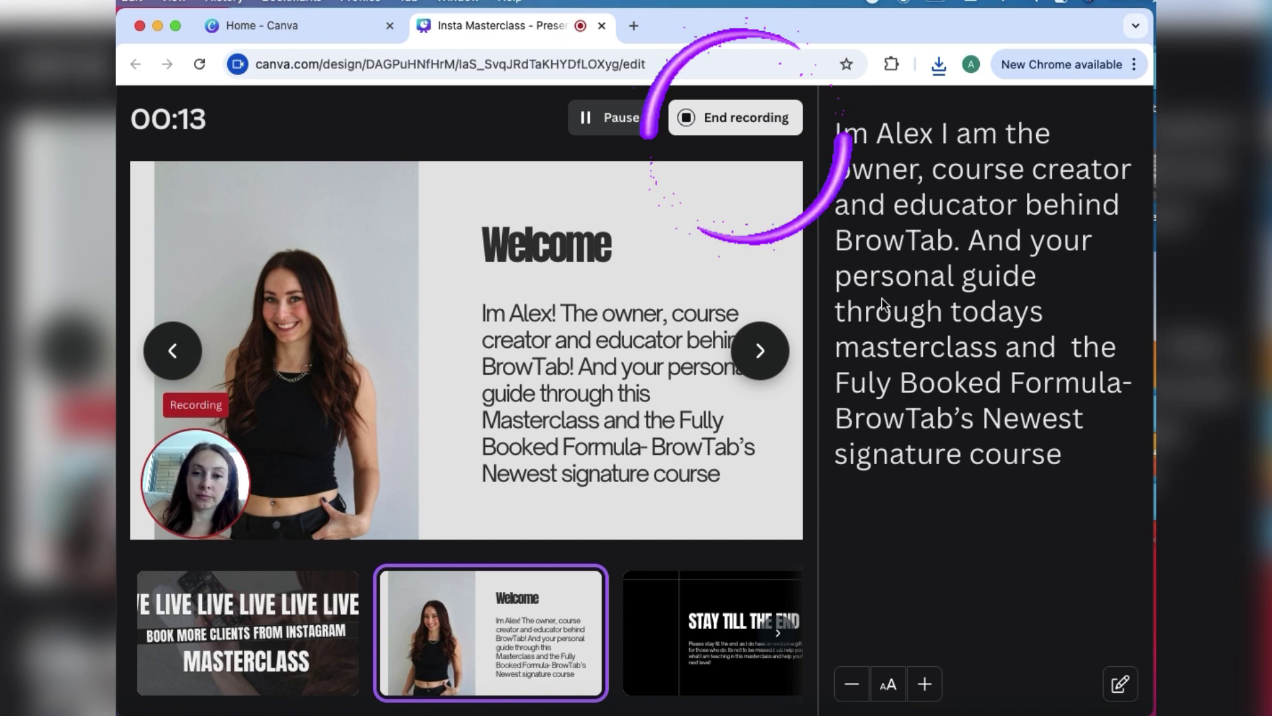
{"action": "left_click", "coordinate": [720, 120]}
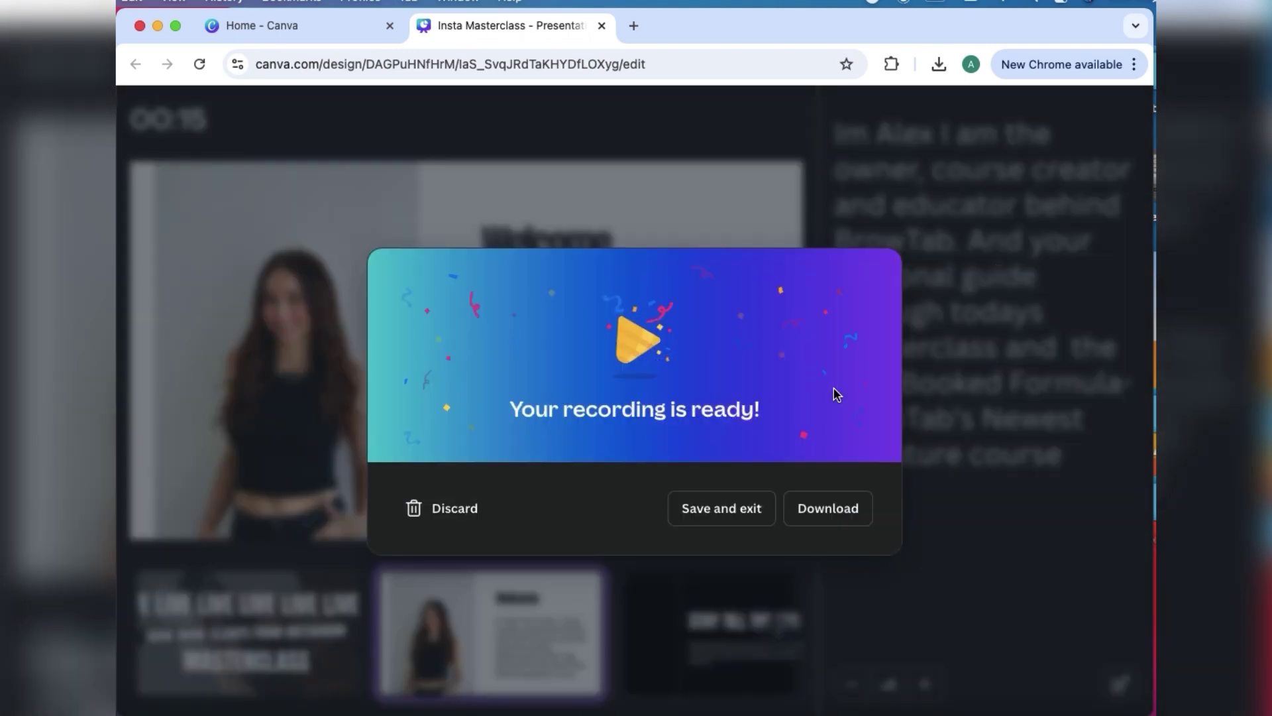
Save the recording and download it as an MP4 video.
{"action": "left_click", "coordinate": [735, 510]}
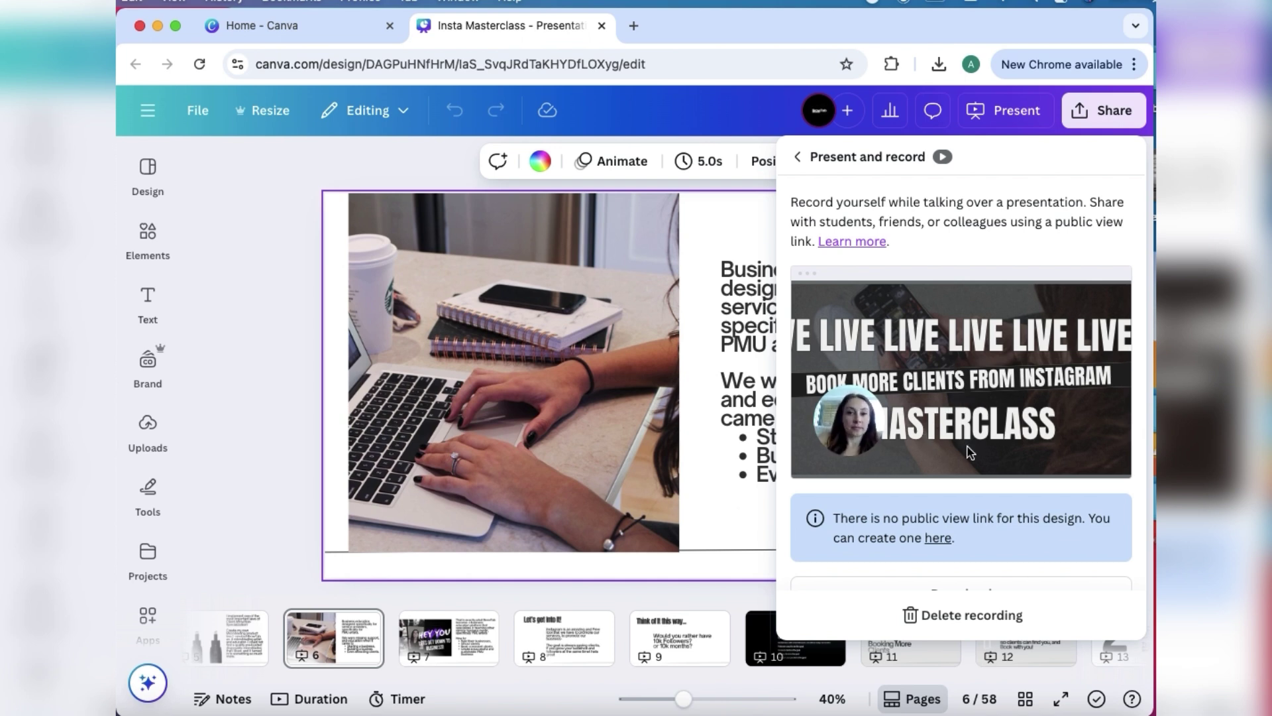
{"action": "scroll", "coordinate": [971, 533], "scroll_direction": "down", "scroll_amount": 1}
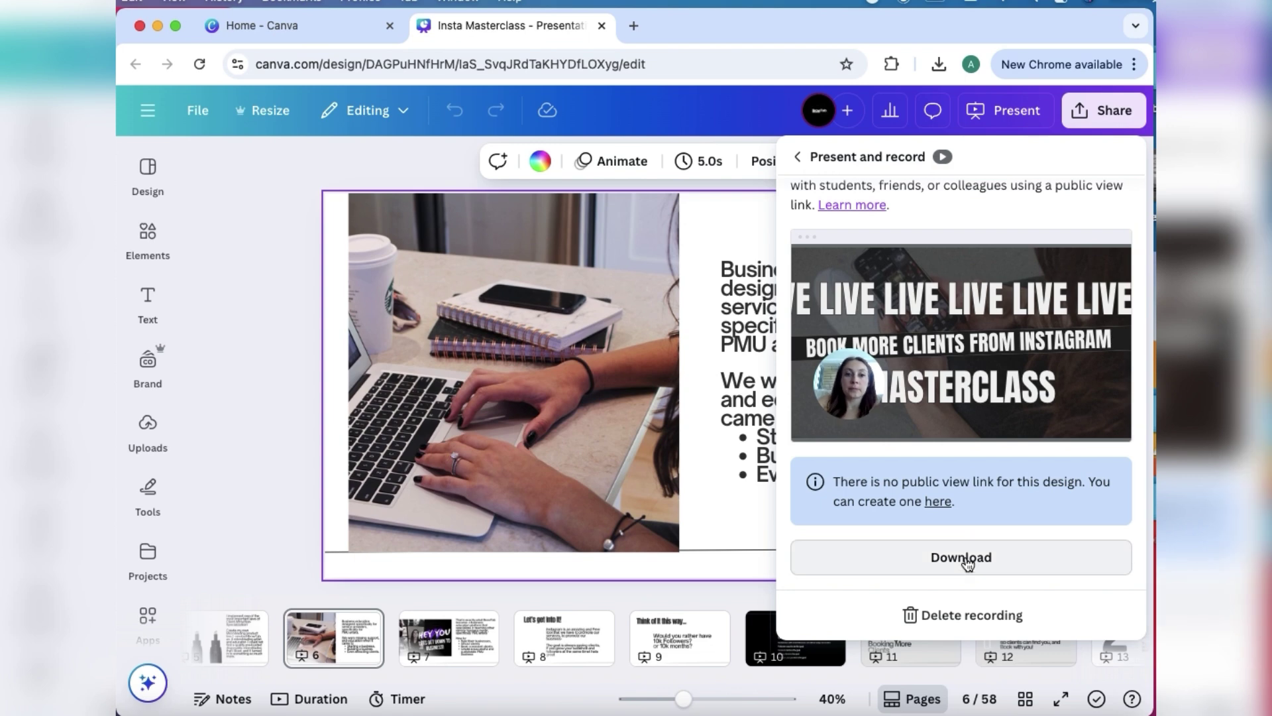
{"action": "left_click", "coordinate": [966, 559]}
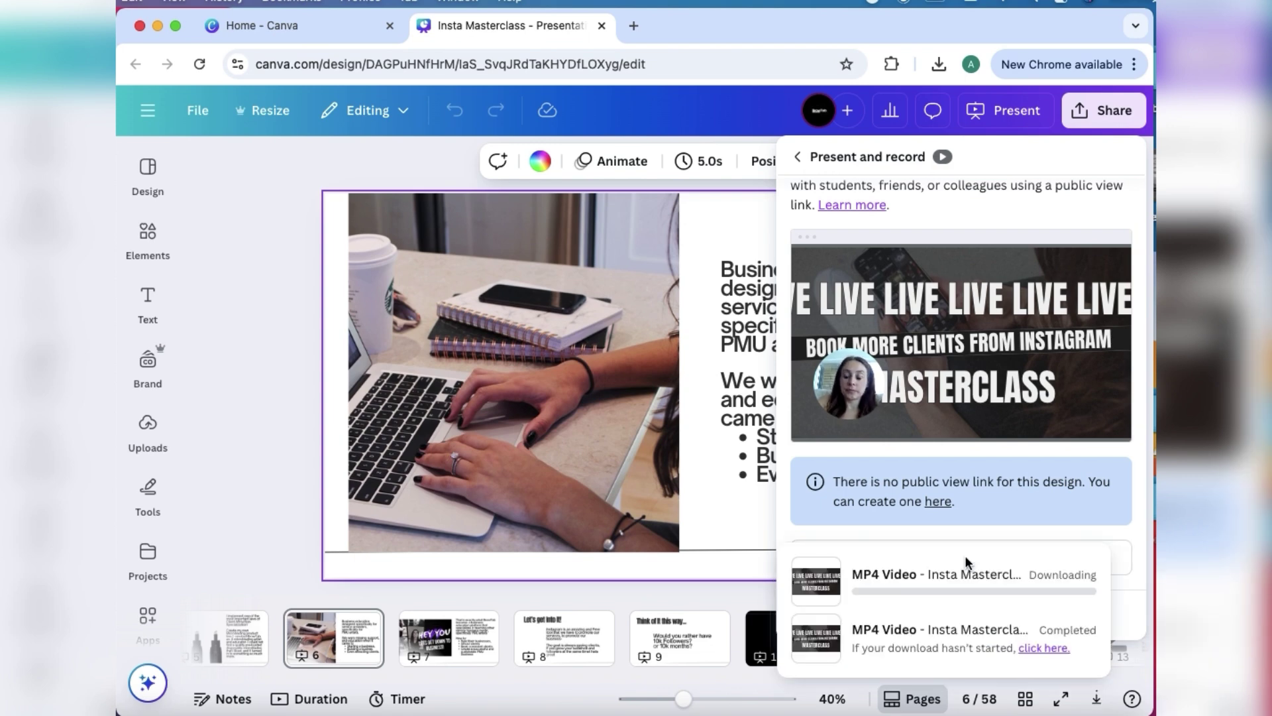